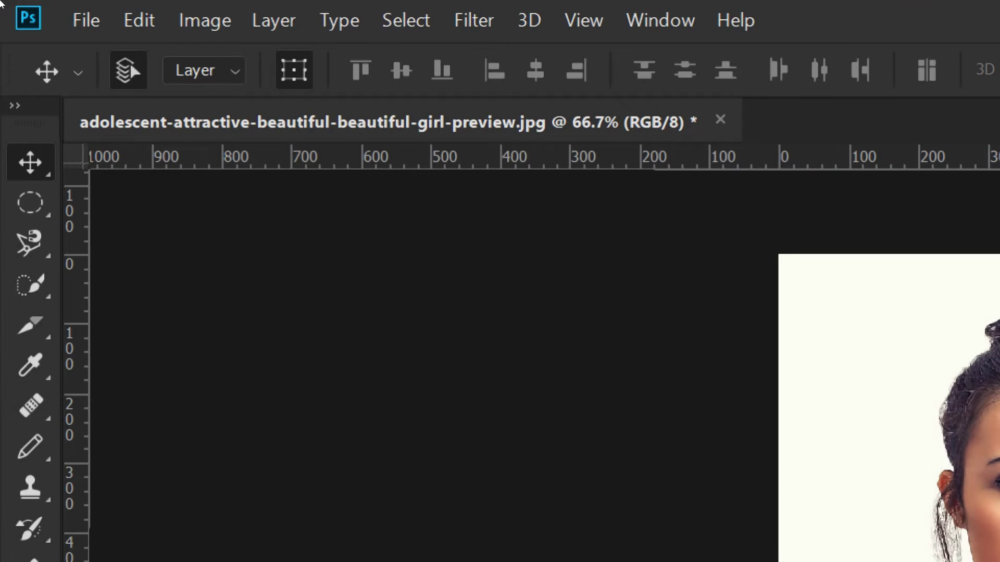
Open HDR Toning from Image > Adjustments, showing its defaults of Radius 21 px and Strength 0.52
left_click(106, 15)
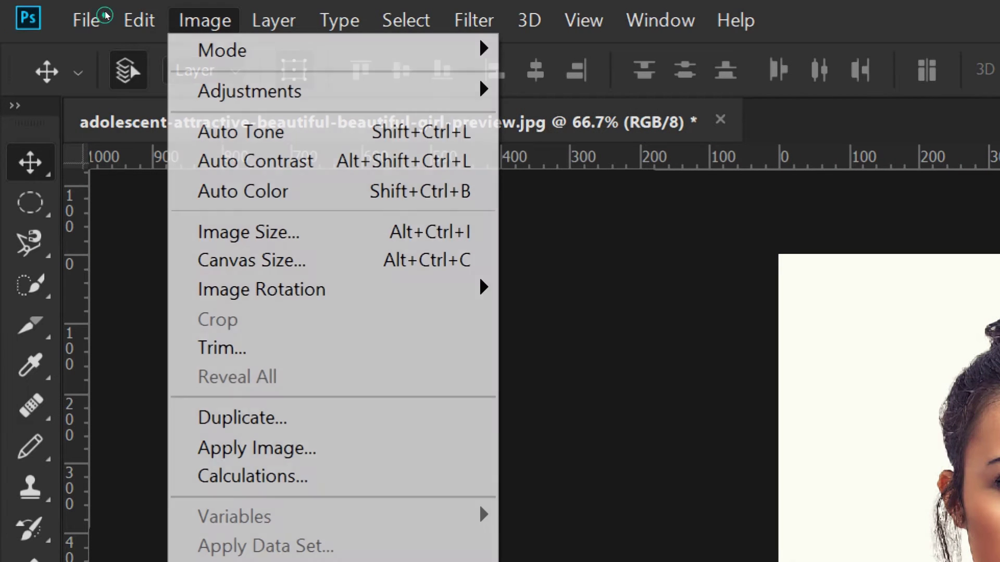
key("Down")
key("Down")
key("Down")
key("Up")
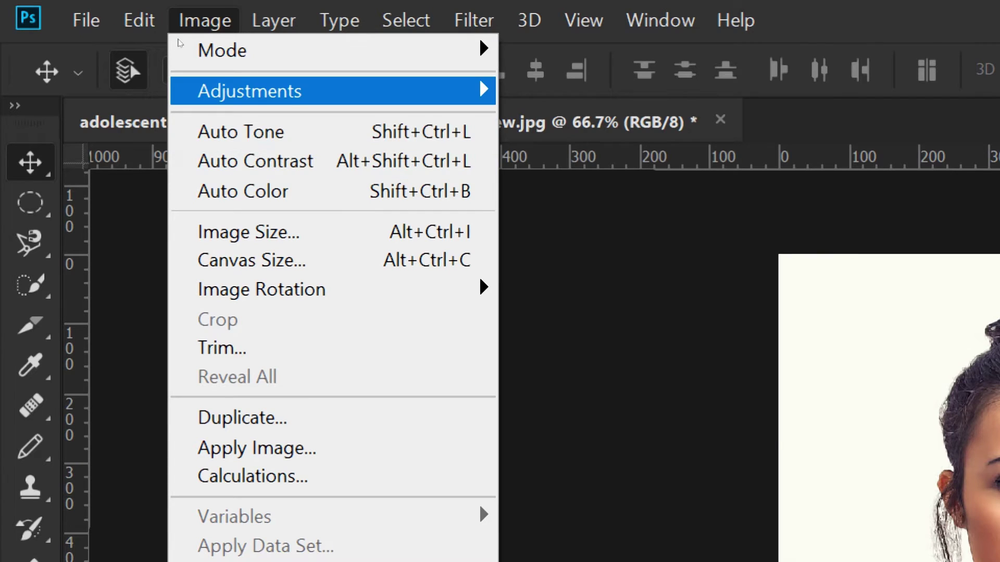
key("Right")
key("p")
key("p")
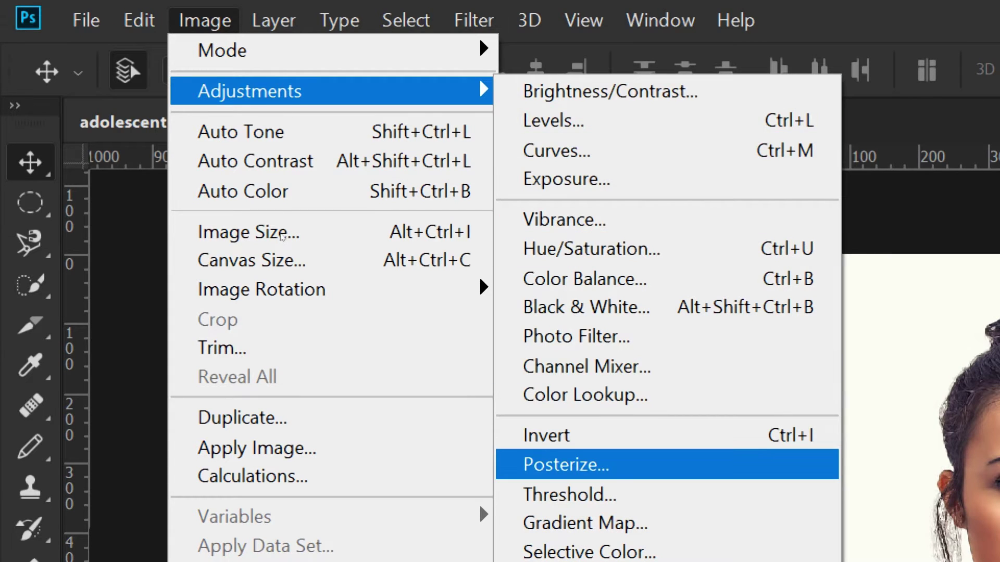
key("Down")
key("Down")
key("Down")
key("Down")
key("Down")
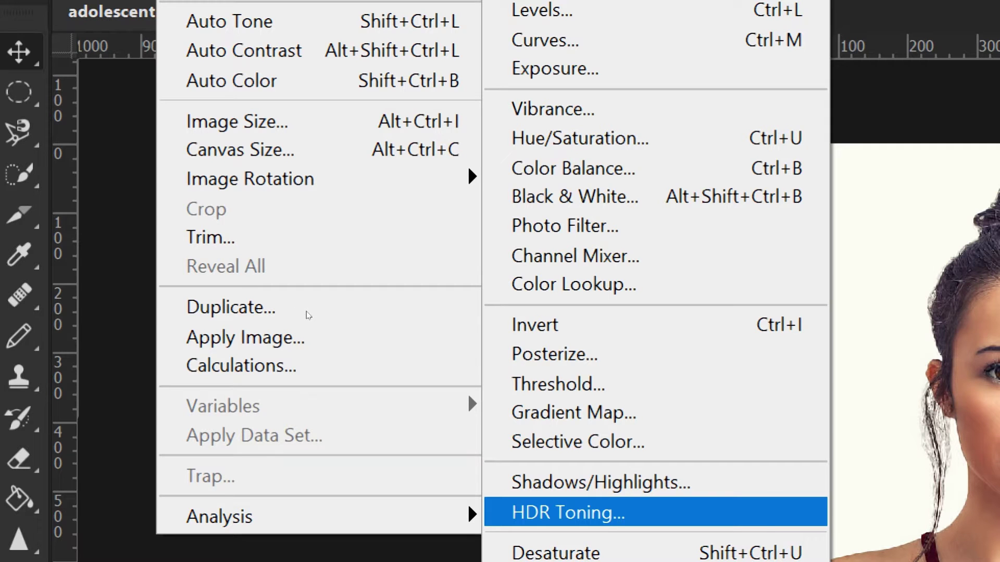
key("Return")
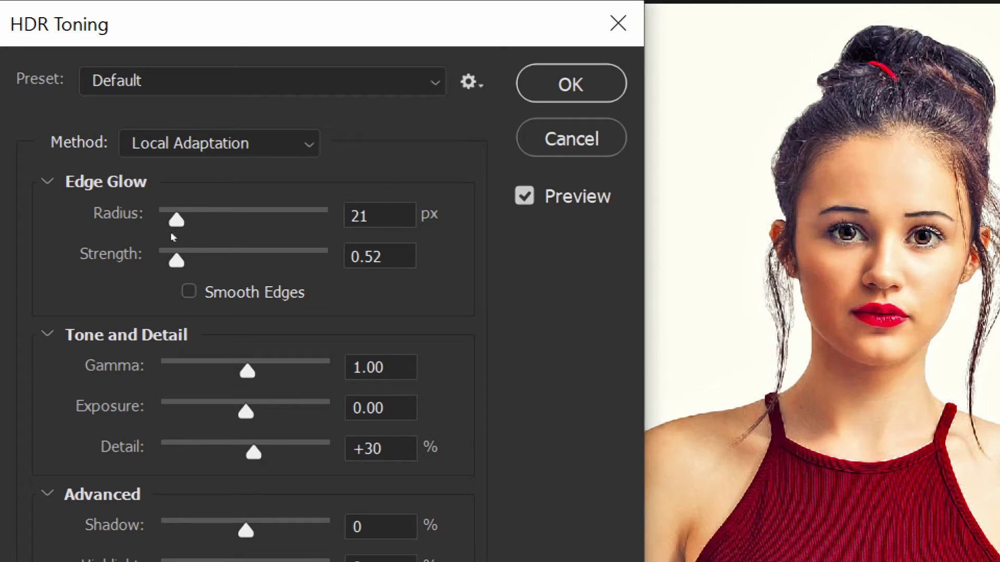
Set Edge Glow to Radius 448 px and Strength 4.00, switching the preset to Custom
left_click_drag(172, 237, 245, 239)
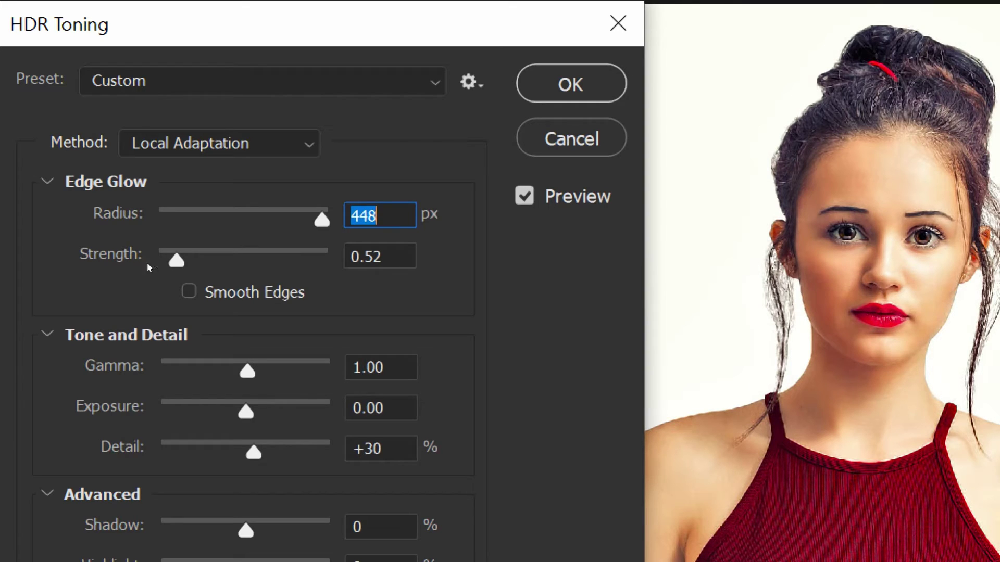
left_click_drag(175, 260, 255, 265)
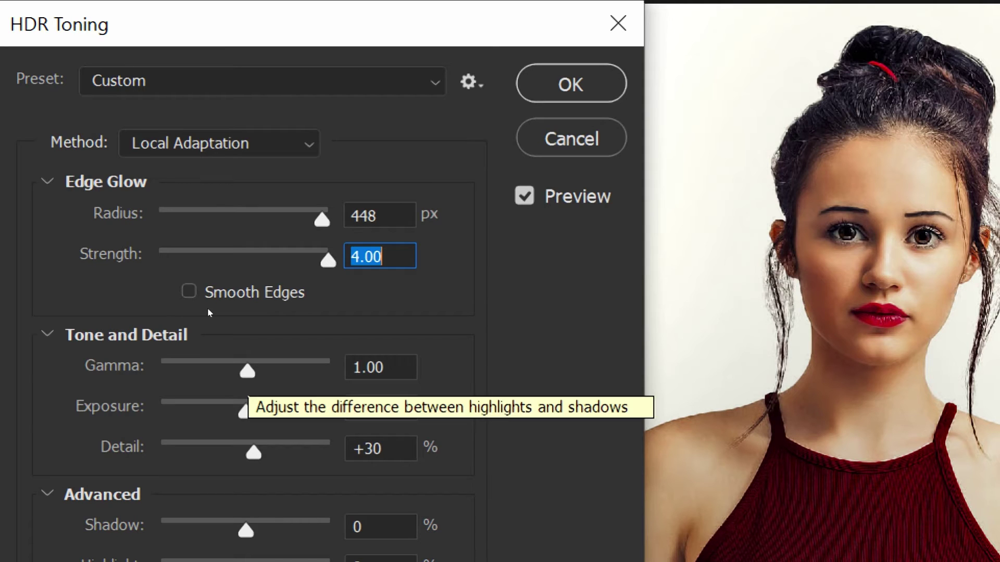
Lower Gamma toward its minimum to darken the portrait, then undo back to 0.60
key("Tab")
key("Tab")
key("Down")
key("Down")
key("Down")
key("Down")
key("Down")
key("Down")
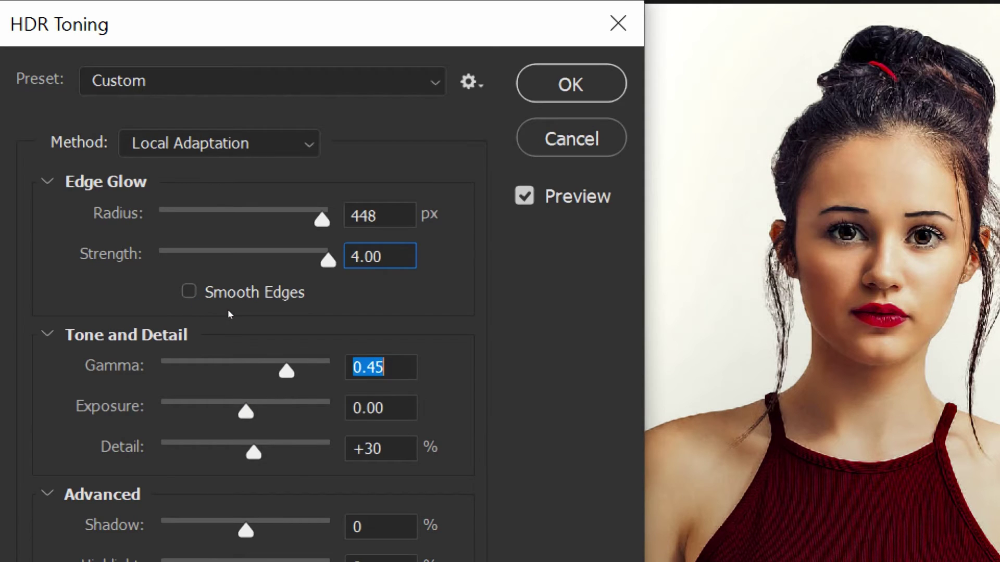
key("Down")
key("Down")
key("Up")
key("Up")
key("Up")
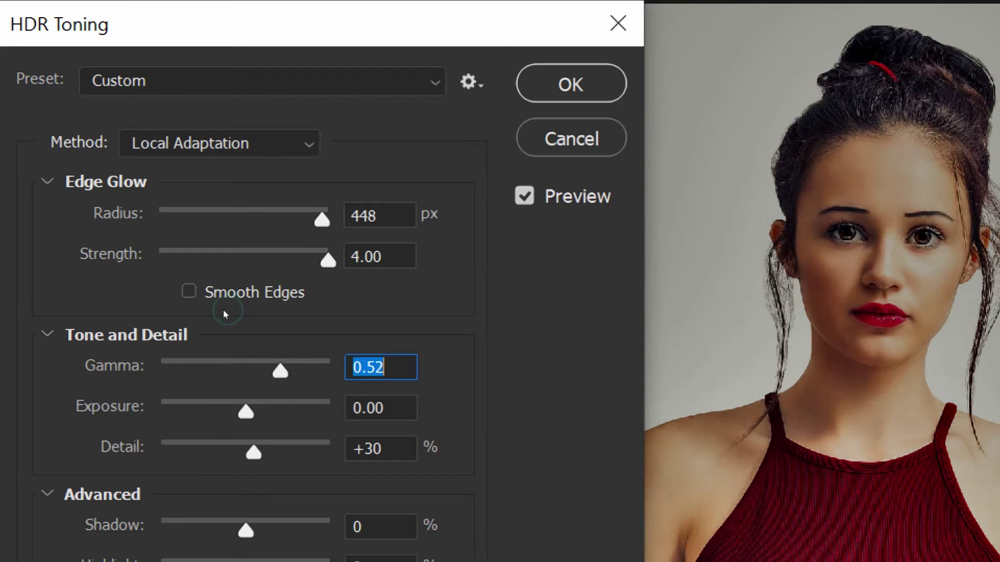
key("Up")
key("Up")
key("Down")
key("Down")
key("Down")
key("Down")
key("Down")
key("Down")
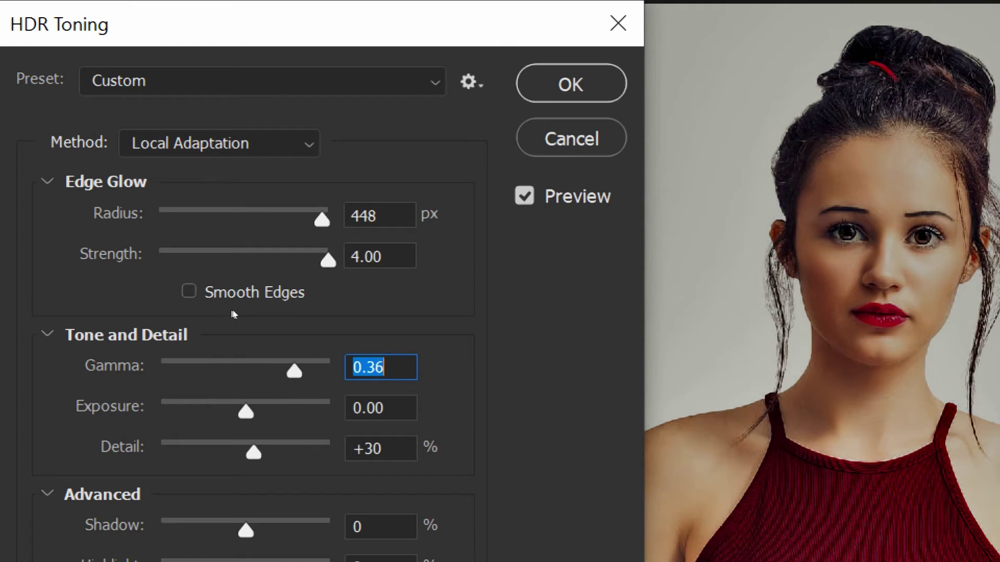
key("Down")
key("Down")
key("Down")
key("Down")
key("Down")
key("Down")
key("Down")
key("Down")
key("Down")
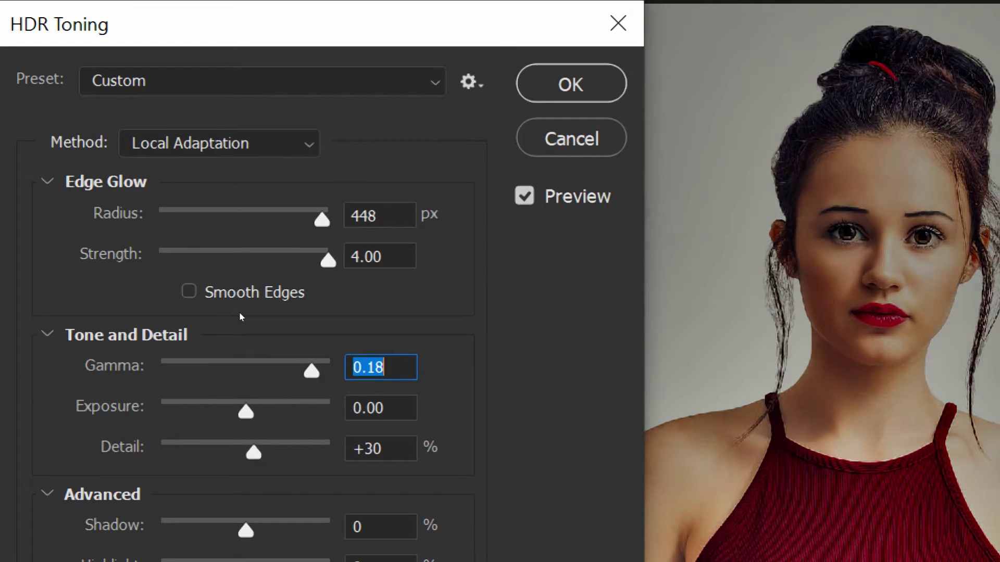
key("Down")
key("Down")
key("Down")
key("Down")
key("Down")
key("Down")
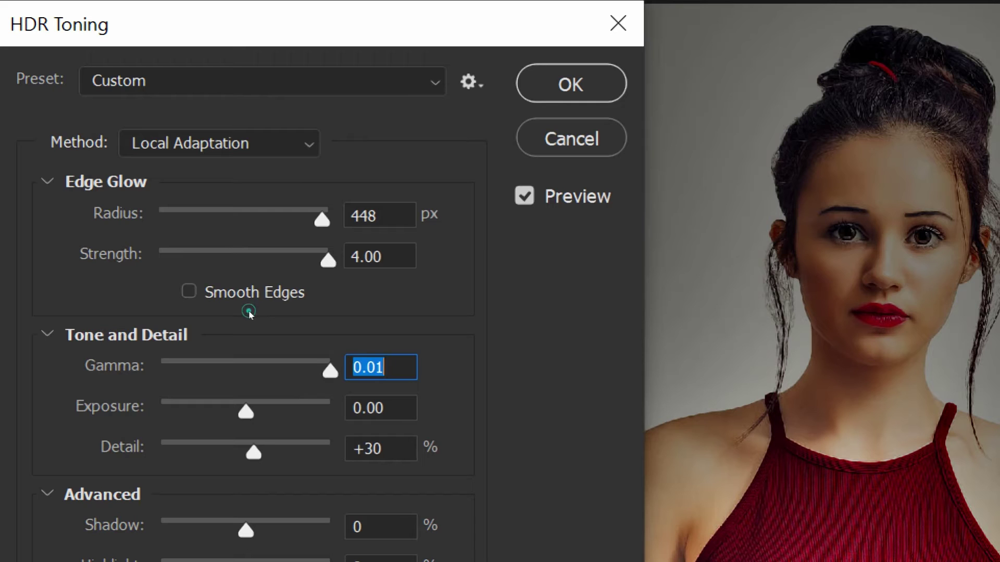
key("ctrl+z")
key("ctrl+z")
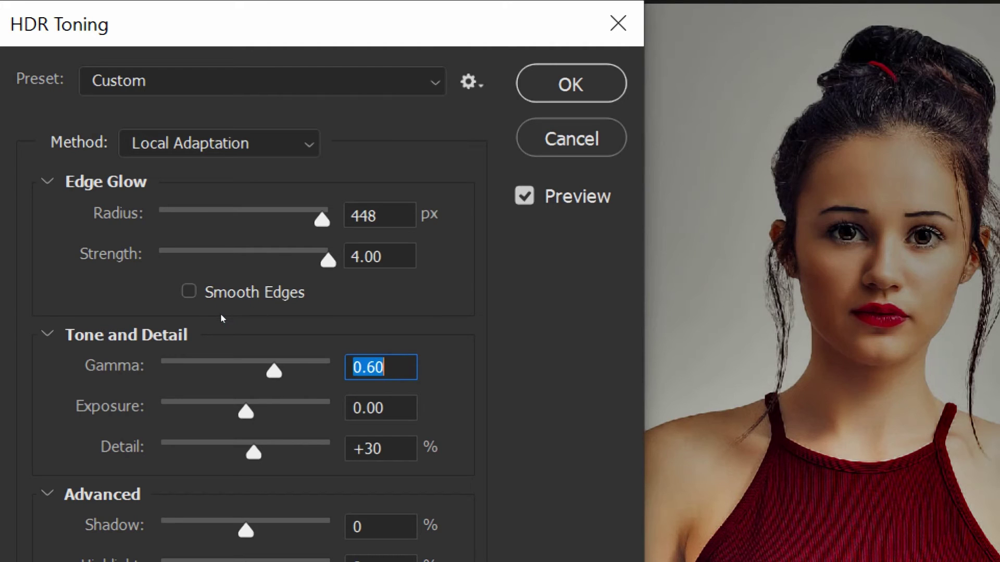
key("ctrl+z")
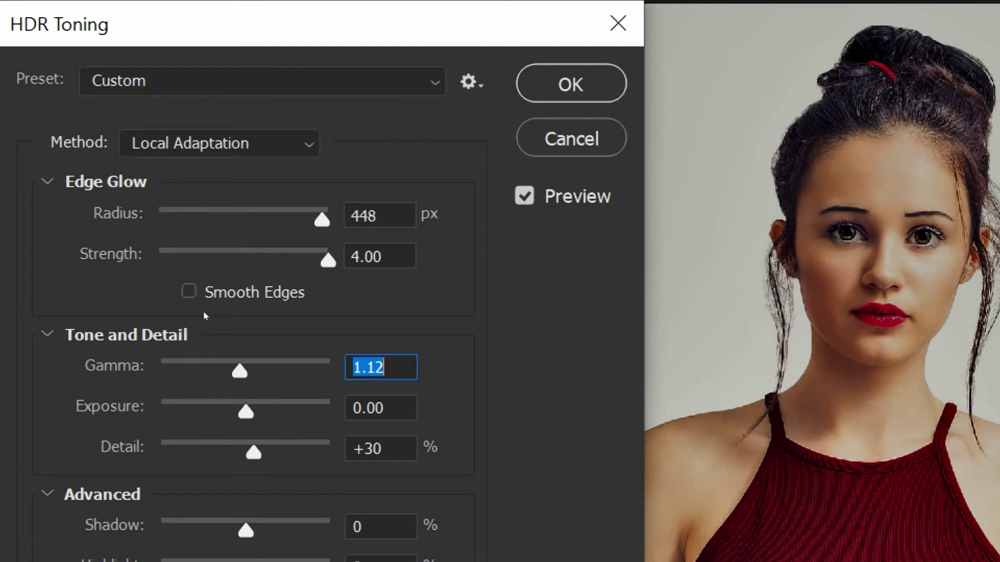
Push Gamma to much brighter values, then settle it at 1.12
scroll(203, 316, "up", 1)
scroll(192, 317, "up", 2)
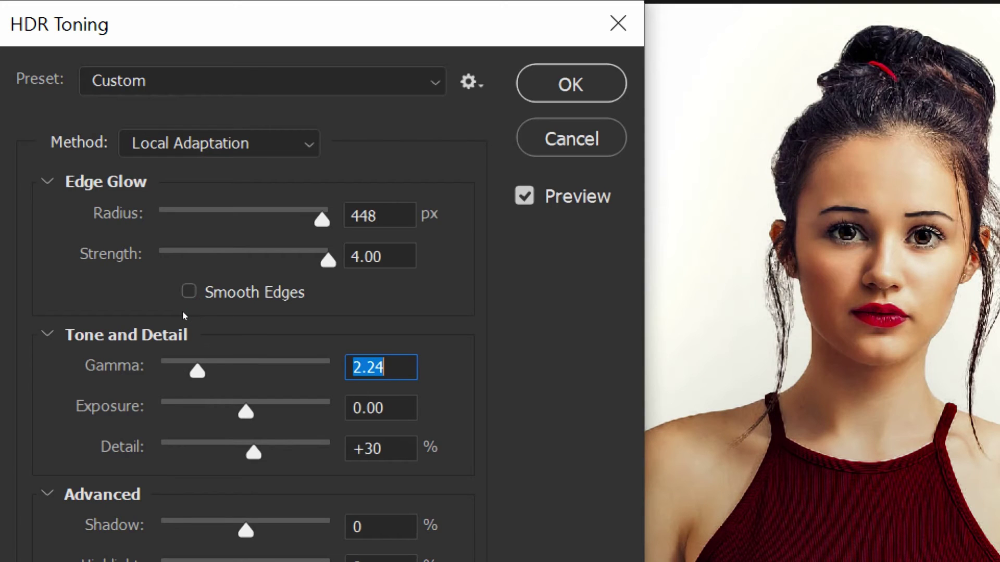
scroll(183, 317, "up", 2)
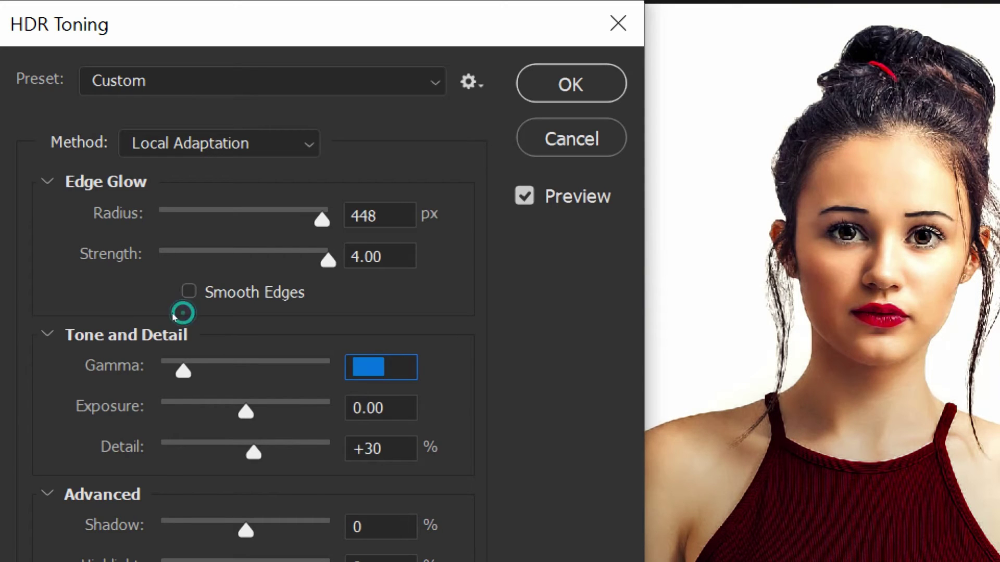
scroll(172, 319, "up", 3)
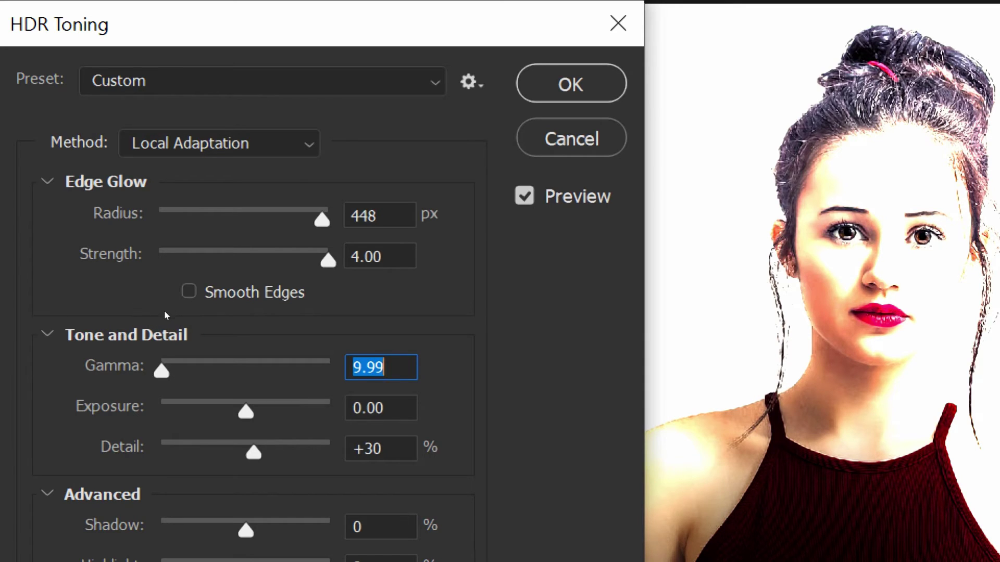
scroll(166, 314, "down", 5)
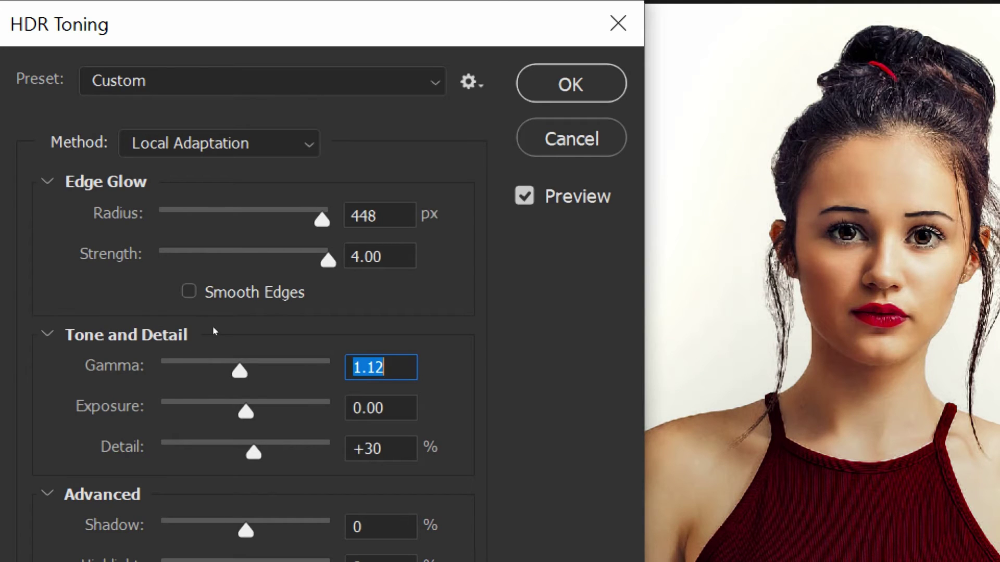
Lower Exposure all the way to -5.00 to preview the darkest result
key("Tab")
scroll(206, 335, "down", 6)
scroll(194, 335, "down", 3)
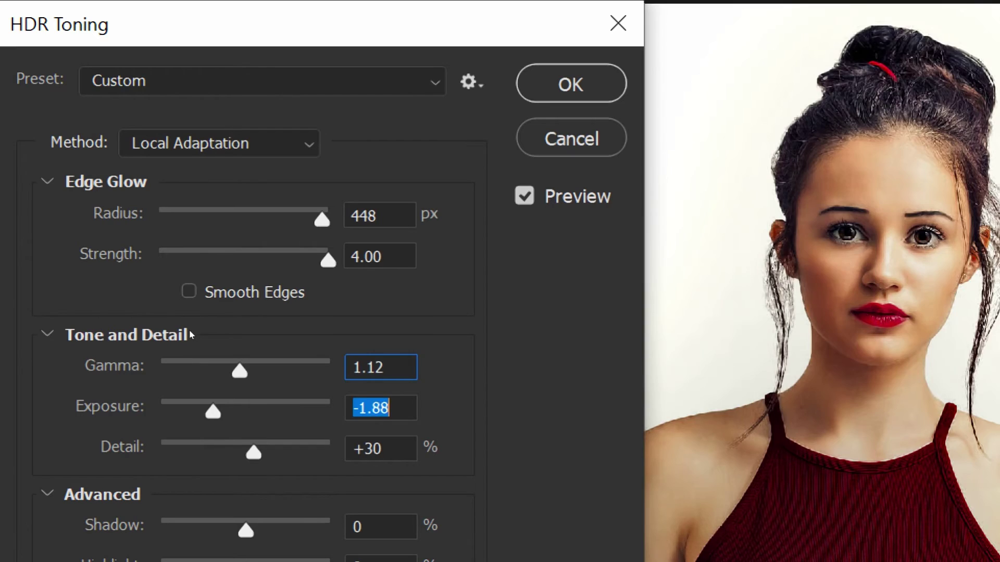
scroll(191, 335, "down", 1)
scroll(191, 334, "down", 1)
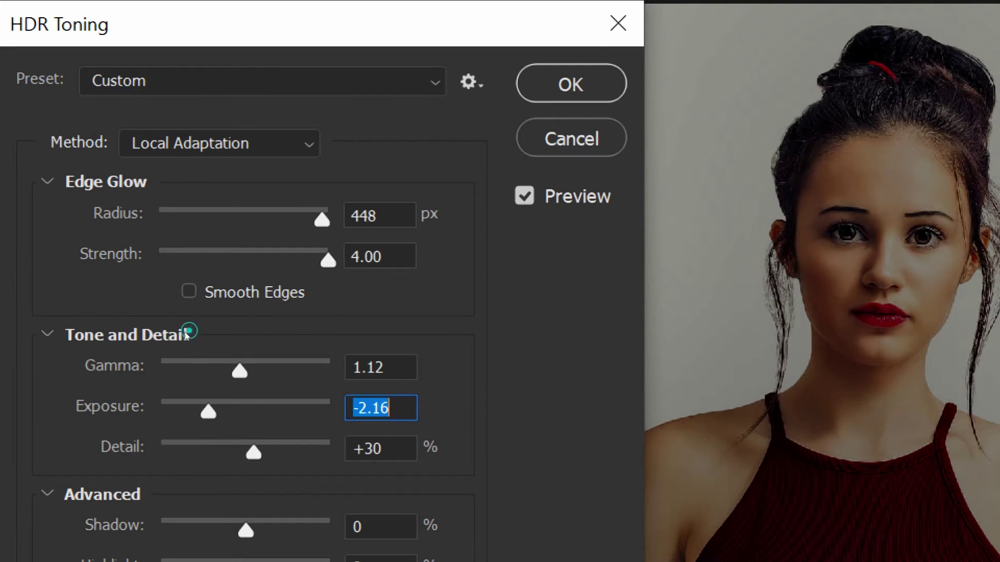
scroll(182, 336, "down", 6)
scroll(179, 336, "down", 1)
scroll(167, 338, "down", 6)
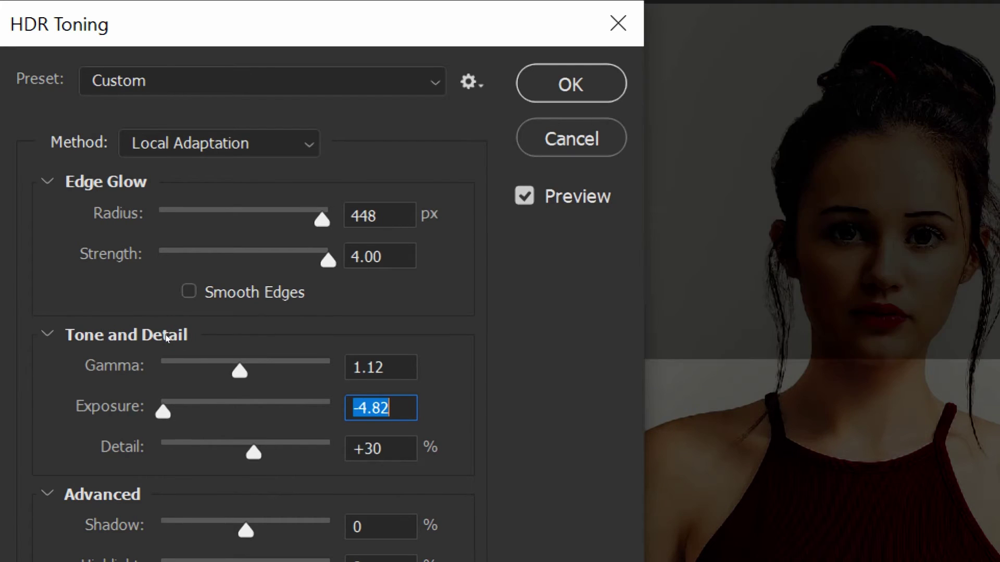
scroll(167, 337, "down", 1)
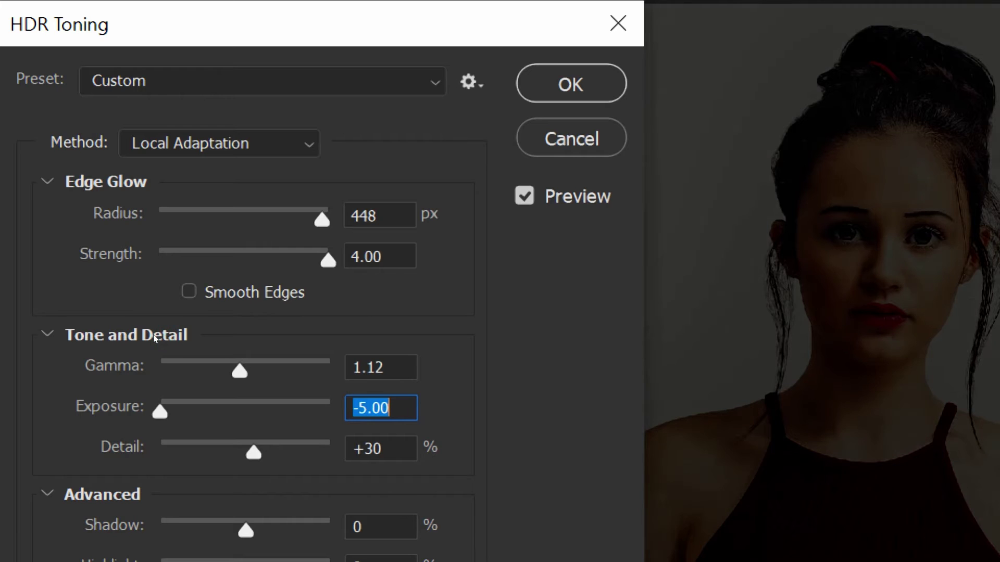
Raise Exposure to a blown-out +5.00, then bring it back to +0.14
scroll(172, 335, "up", 8)
scroll(203, 339, "up", 15)
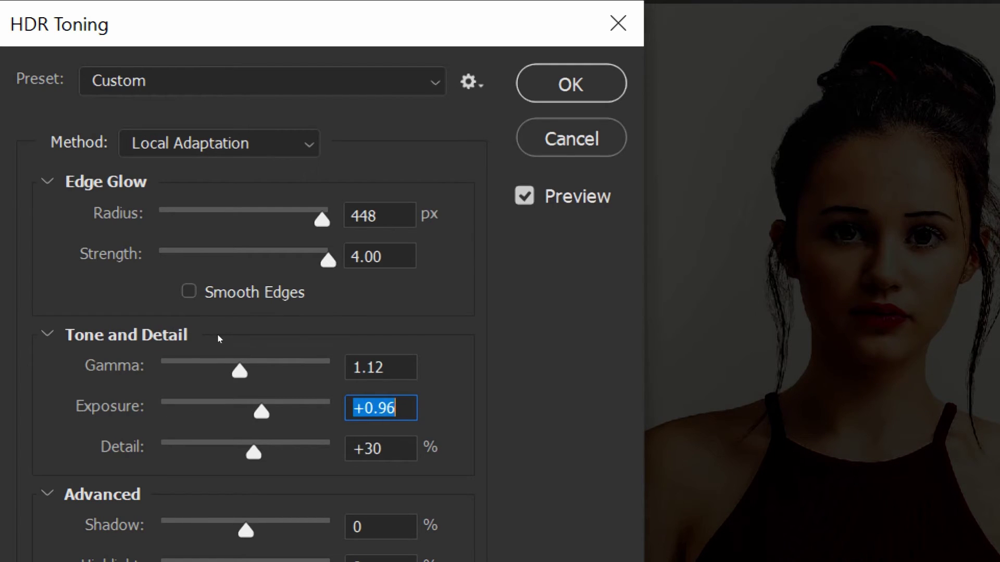
scroll(231, 340, "up", 10)
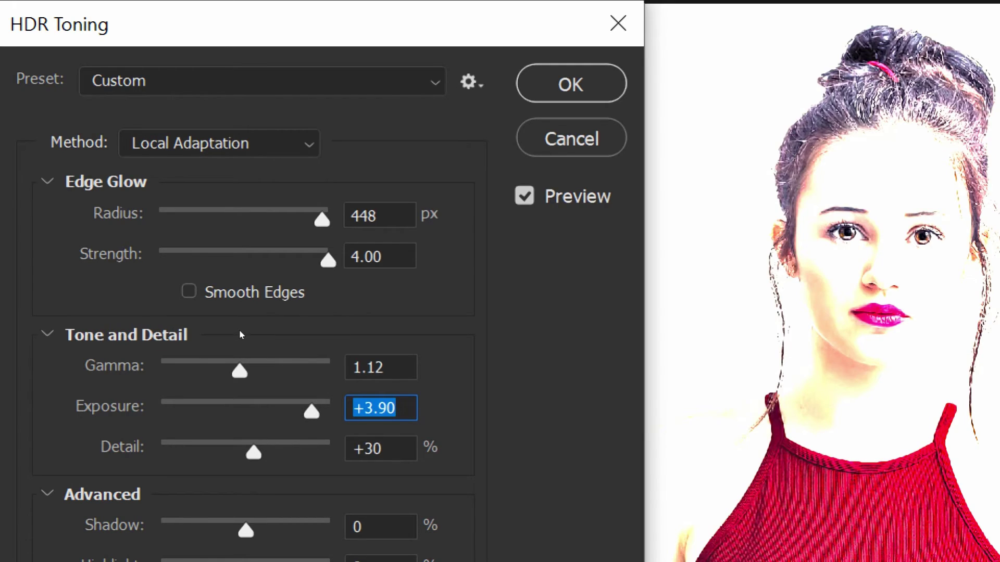
scroll(241, 336, "up", 5)
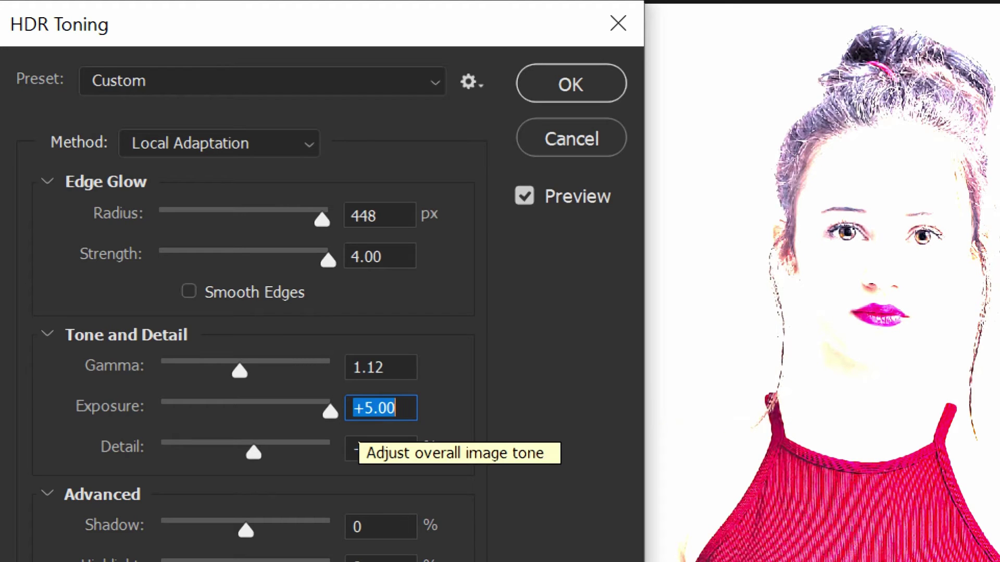
scroll(235, 335, "down", 3)
scroll(236, 335, "down", 20)
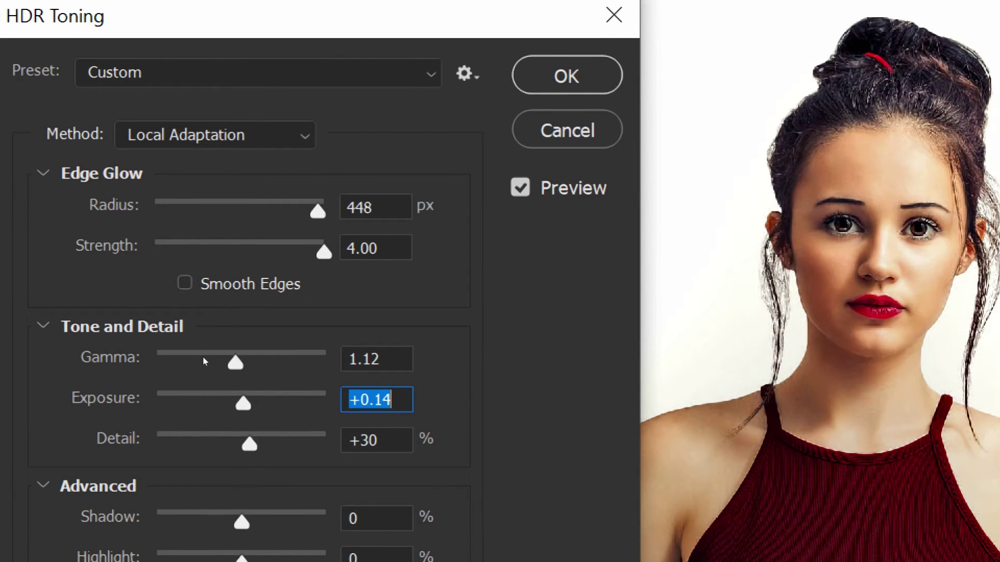
Swing Detail between +300% and -98%, then settle it at -5%
key("Tab")
type("124")
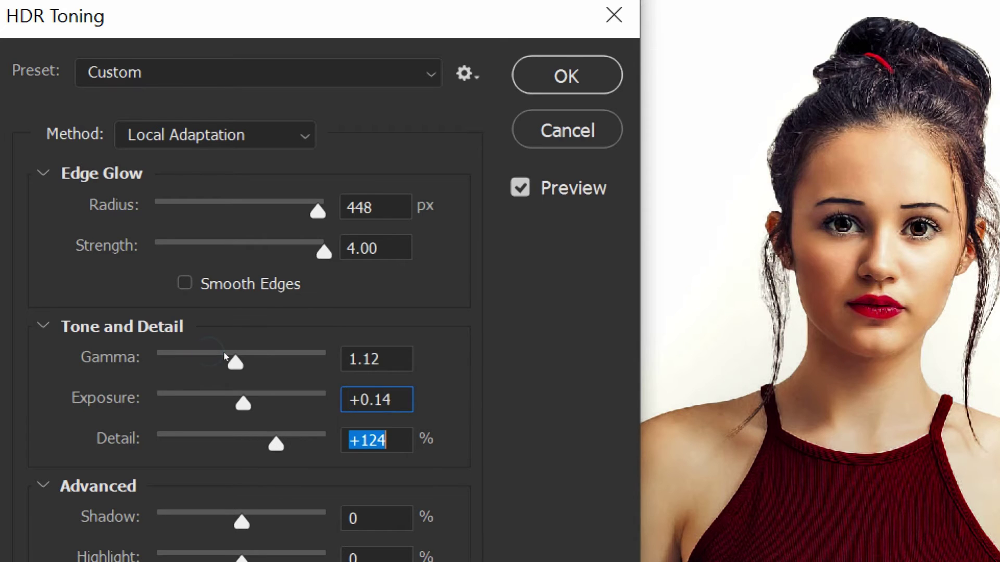
key("Up")
key("Up")
key("Up")
key("Up")
key("Up")
key("Up")
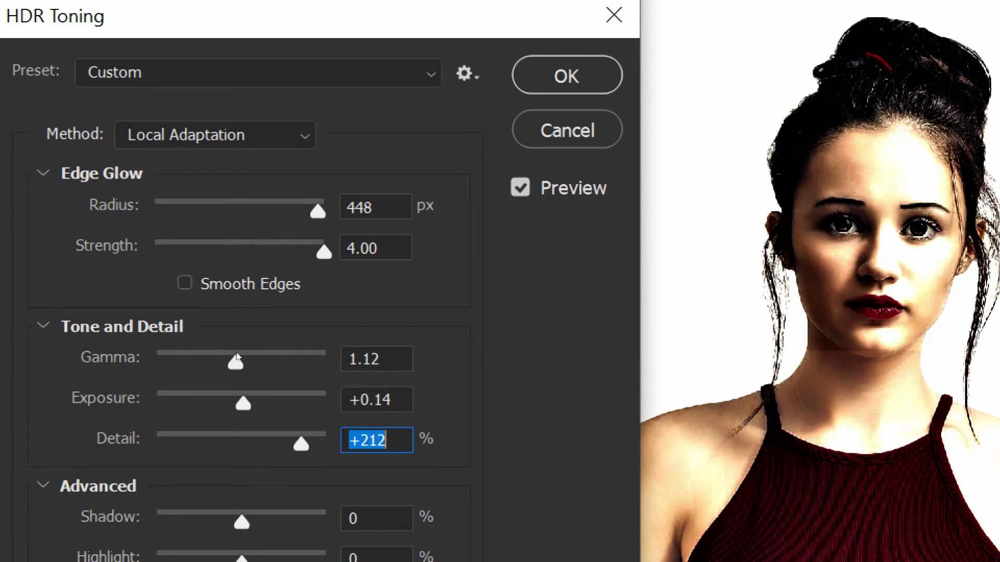
key("Up")
key("Up")
key("Up")
key("Up")
key("Up")
key("Up")
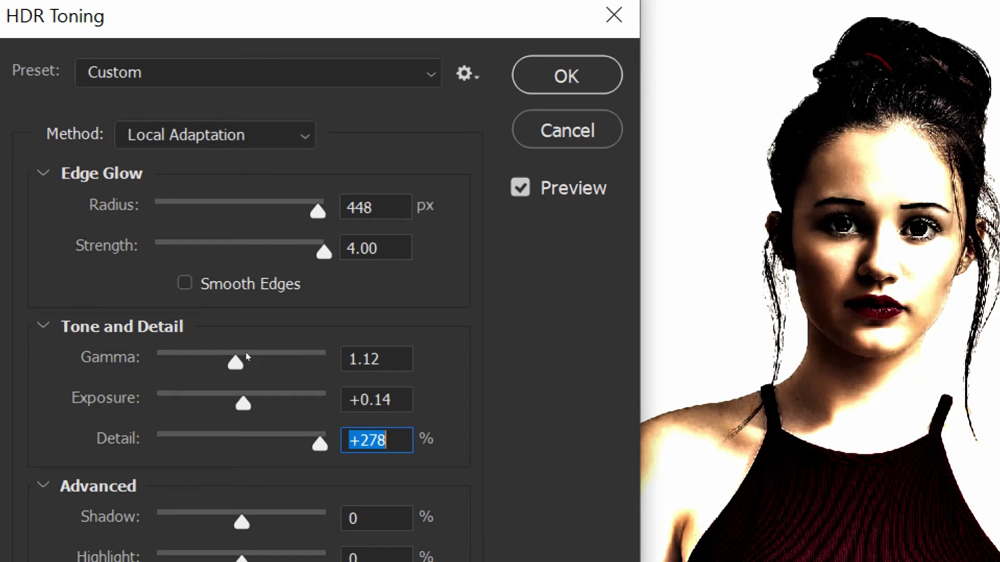
key("Up")
key("Up")
key("Up")
key("Down")
key("Down")
key("Down")
key("Down")
key("Down")
key("Down")
key("Down")
key("Down")
key("Down")
key("Down")
key("Down")
key("Down")
key("Down")
key("Down")
key("Down")
key("Up")
key("Up")
key("Up")
key("Up")
key("Up")
key("Up")
key("Up")
key("Up")
key("Up")
key("Up")
key("shift+Down")
key("shift+Down")
key("shift+Down")
key("Down")
key("Down")
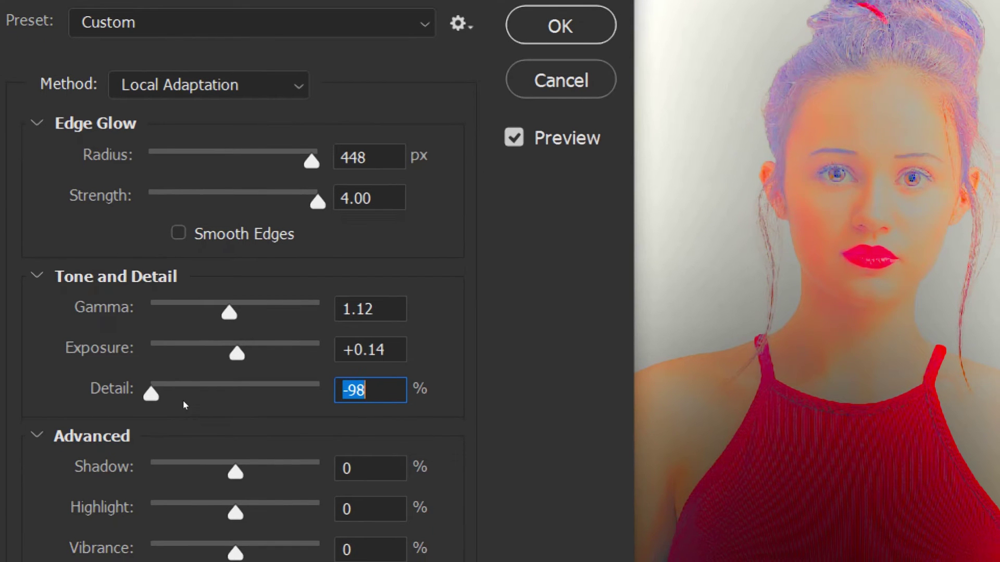
key("shift+Up")
key("shift+Up")
key("shift+Up")
key("shift+Up")
key("shift+Up")
key("shift+Up")
key("Up")
key("Up")
key("Up")
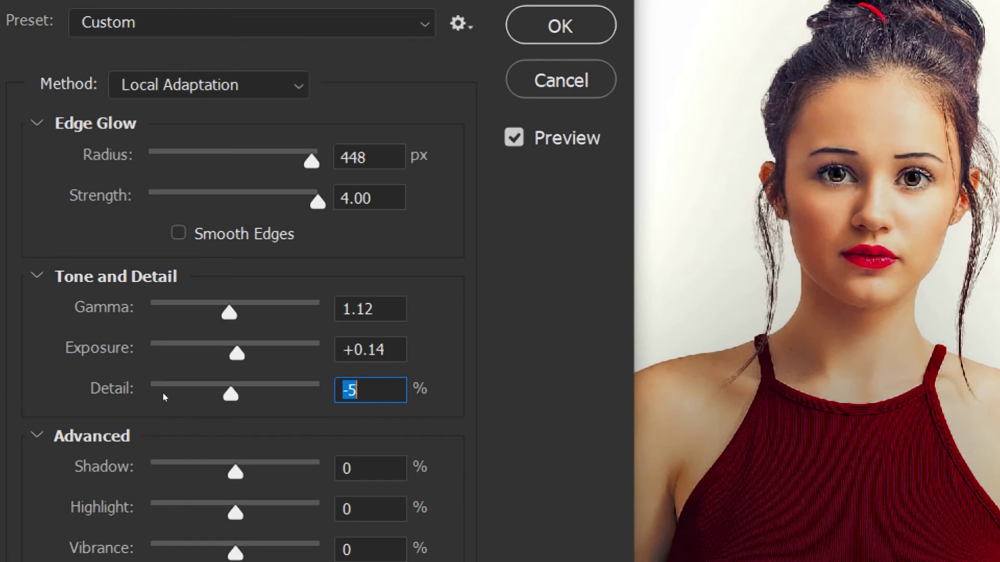
Swing the Shadow amount between +100% and -100% to compare the extremes
key("Tab")
key("shift+Up")
key("Up")
key("Up")
key("Up")
key("shift+Up")
key("shift+Up")
key("shift+Up")
key("Up")
key("Up")
key("Up")
key("shift+Up")
key("shift+Up")
key("shift+Up")
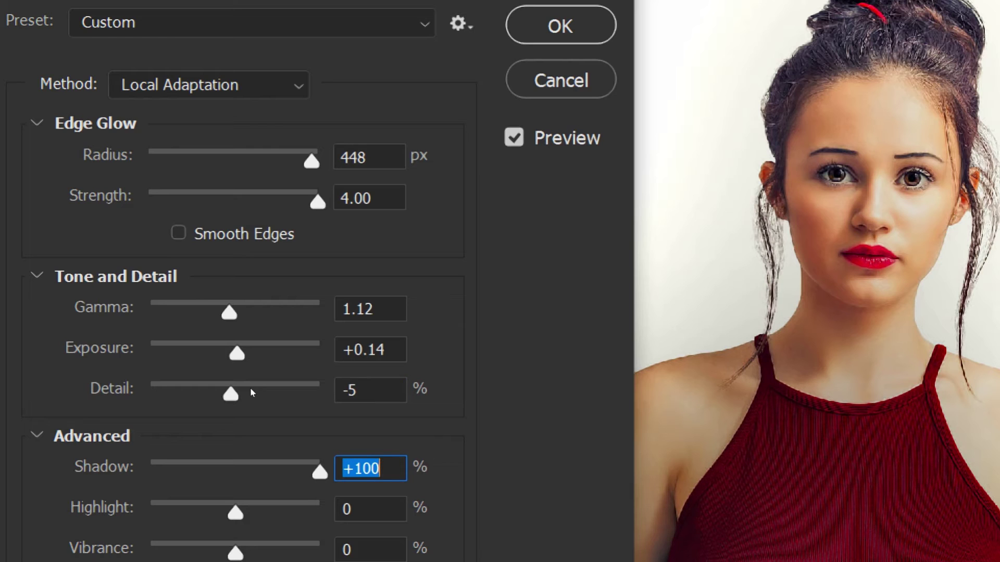
key("shift+Down")
key("shift+Down")
key("Down")
key("Down")
key("shift+Down")
key("shift+Down")
key("shift+Down")
key("Down")
key("Down")
key("Down")
key("shift+Down")
key("shift+Down")
key("shift+Down")
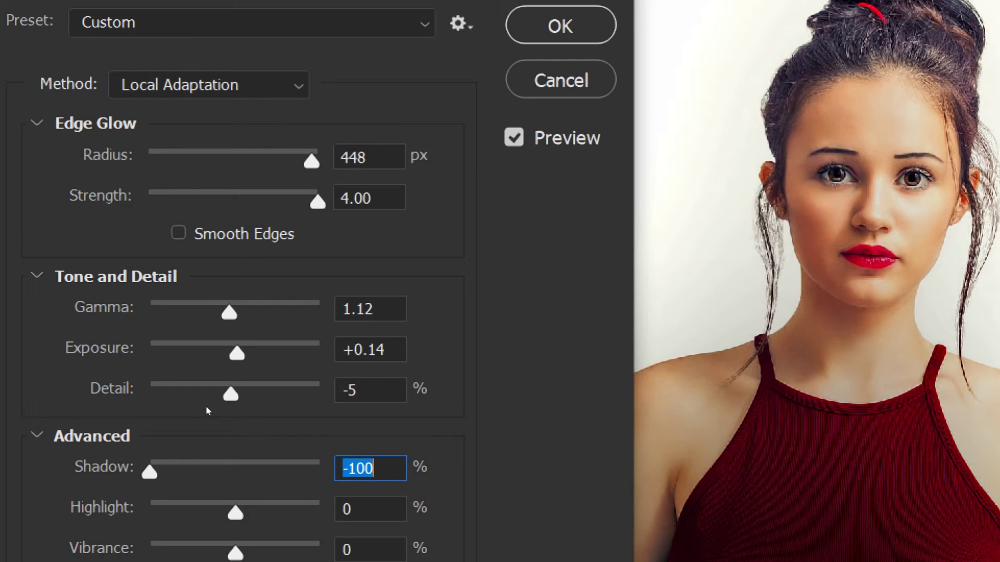
Bring Shadow back up and settle it at -27%
key("shift+Up")
key("shift+Up")
key("shift+Up")
key("Up")
key("shift+Up")
key("Up")
key("Up")
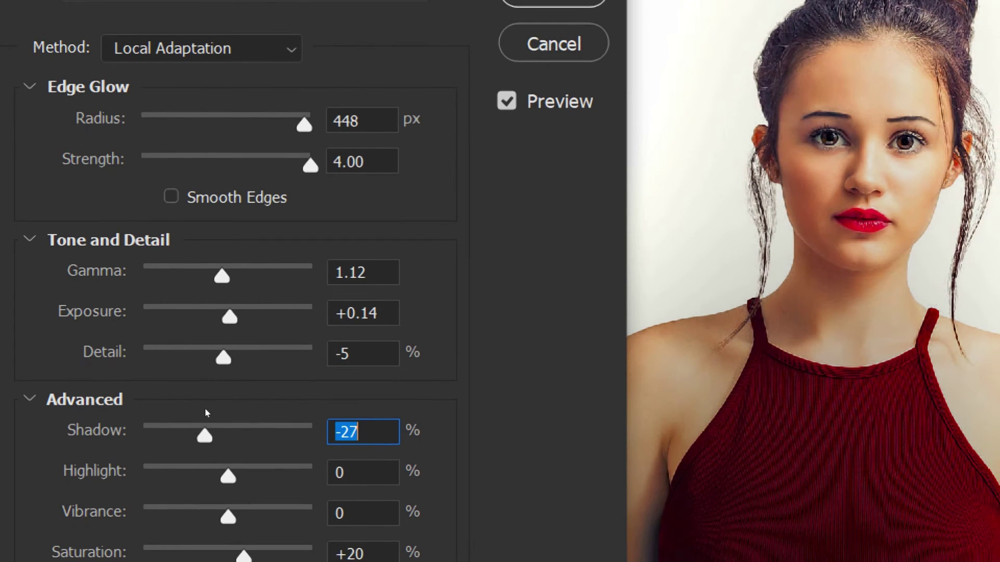
Raise Highlight to its +100% maximum
key("Tab")
key("shift+Up")
key("Up")
key("Up")
key("shift+Up")
key("shift+Up")
key("Up")
key("Up")
key("Up")
key("shift+Up")
key("shift+Up")
key("shift+Up")
key("Up")
key("Up")
key("Up")
key("shift+Up")
key("Up")
key("Up")
key("Up")
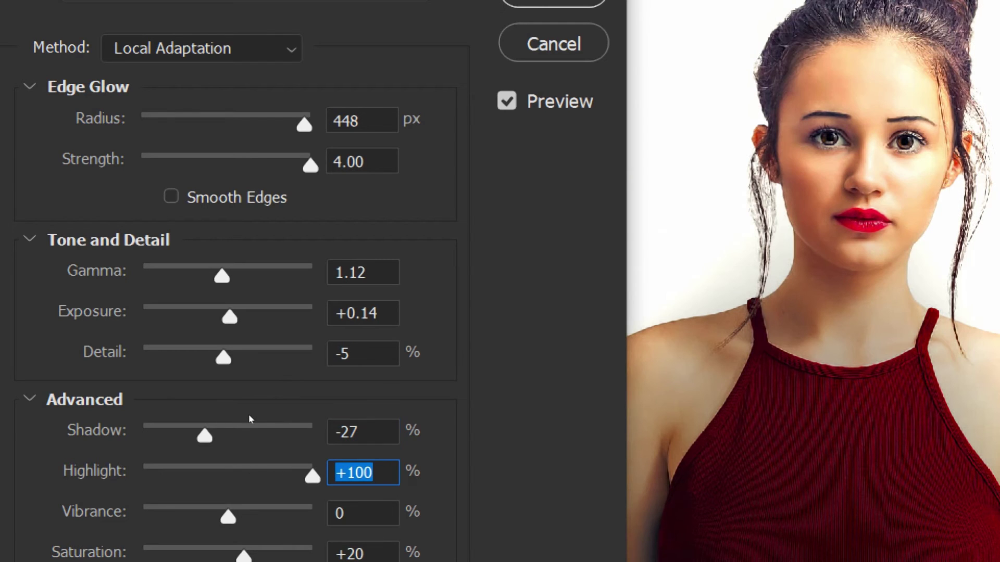
Drag Highlight down and back up to -17%, then test Vibrance at -100%
left_click(250, 417)
left_click_drag(249, 412, 155, 400)
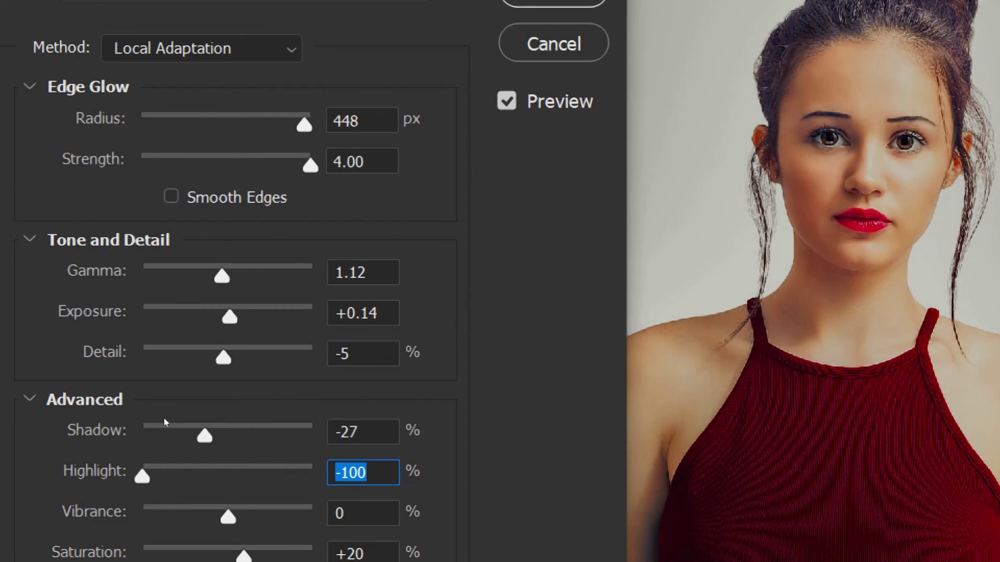
left_click_drag(164, 409, 203, 420)
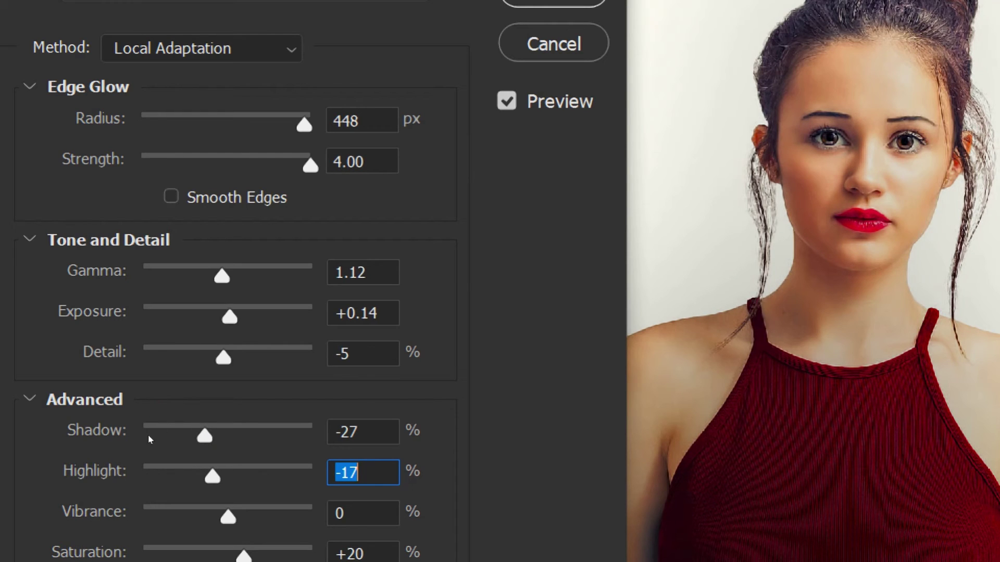
mouse_move(205, 436)
left_mouse_down()
mouse_move(248, 436)
mouse_move(164, 431)
left_mouse_up()
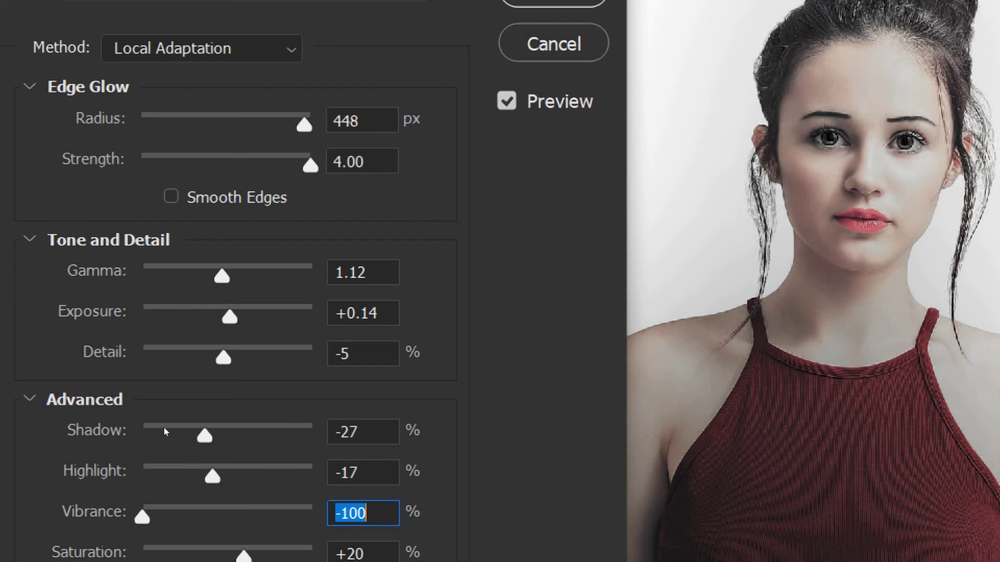
Set Vibrance to -25%, swing Saturation between +96% and -100%, then raise it toward +39%
left_click_drag(164, 432, 201, 436)
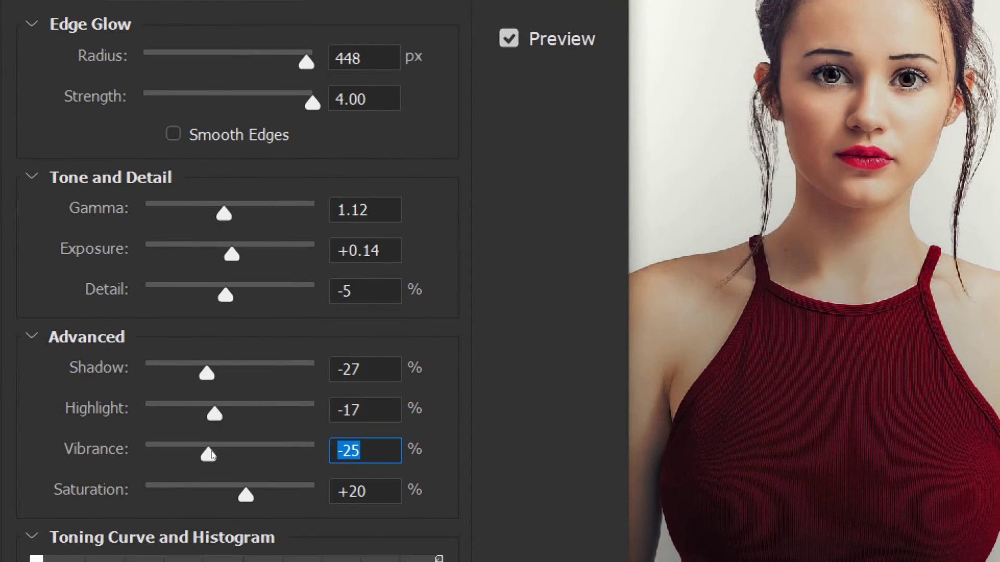
left_click_drag(211, 455, 247, 455)
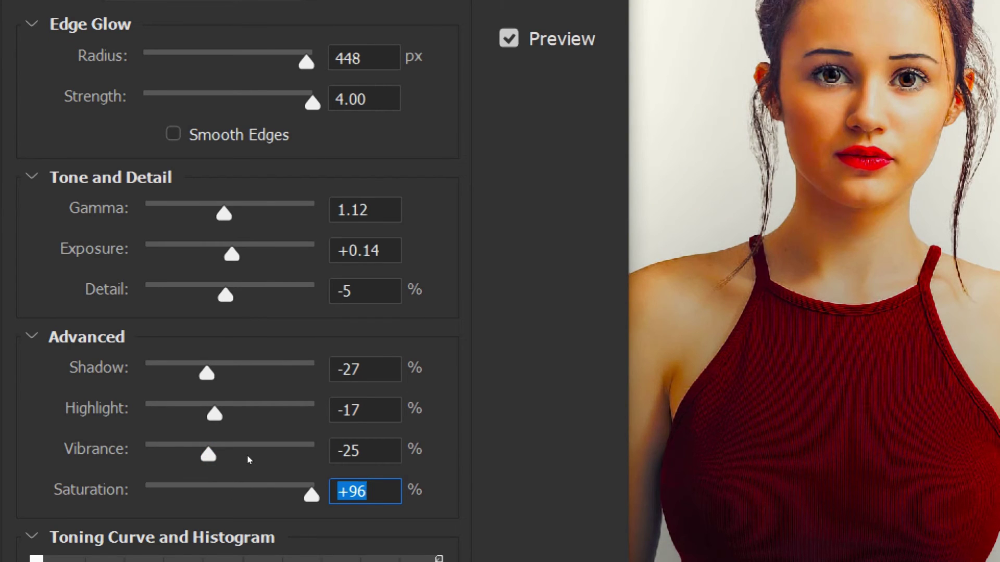
key("Down")
key("Down")
key("Down")
key("shift+Down")
key("shift+Down")
key("shift+Down")
key("shift+Down")
key("shift+Down")
key("shift+Down")
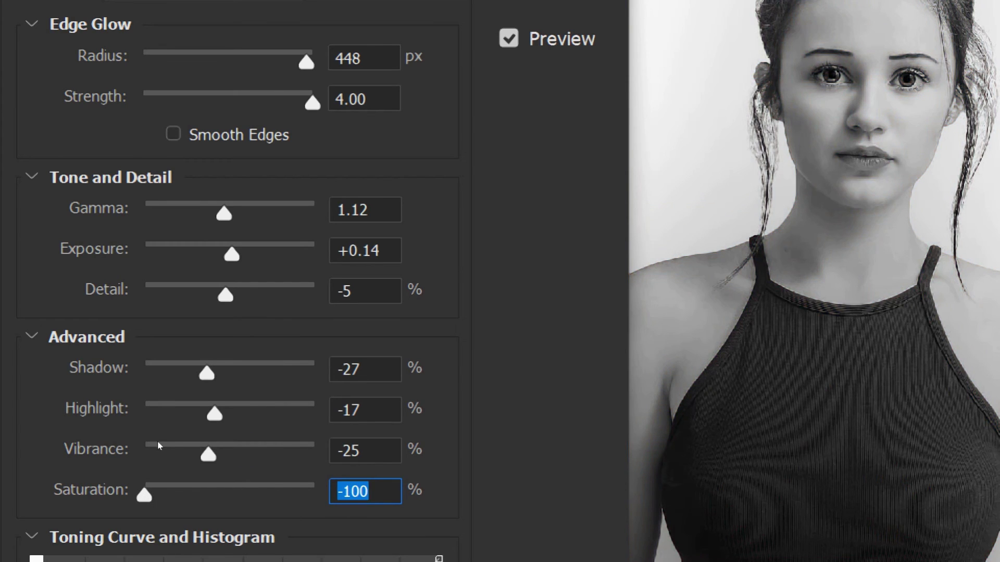
key("Up")
key("Up")
key("Up")
key("Up")
key("Up")
key("Up")
key("Up")
key("Up")
key("shift+Up")
key("shift+Up")
key("shift+Up")
key("shift+Up")
key("Up")
key("Up")
key("Up")
key("shift+Up")
key("shift+Up")
key("shift+Up")
key("Up")
key("Up")
key("Up")
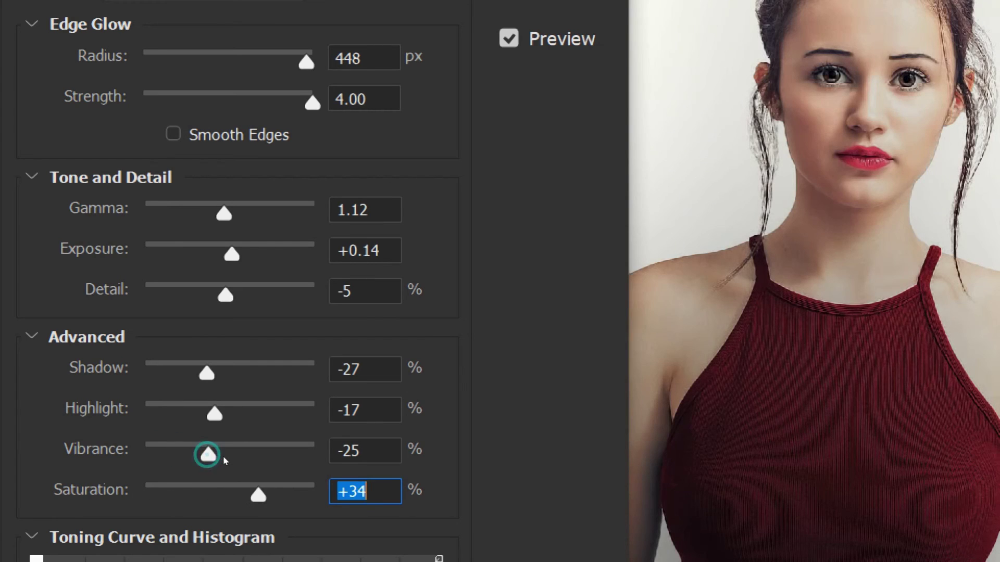
key("Up")
key("Up")
key("Up")
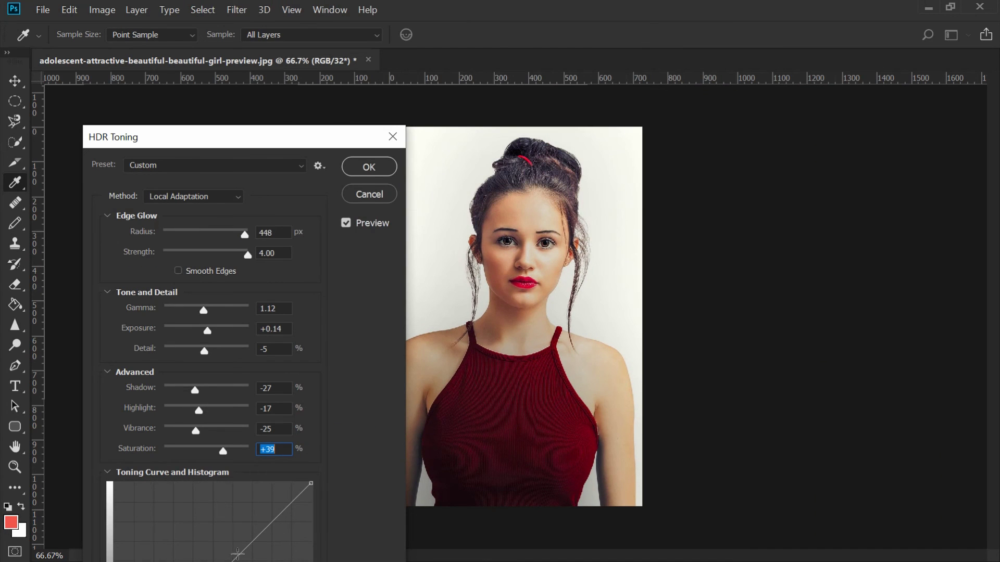
Try steep toning curve points, leave the curve straight, and raise Detail to +190%
left_click_drag(281, 146, 242, 4)
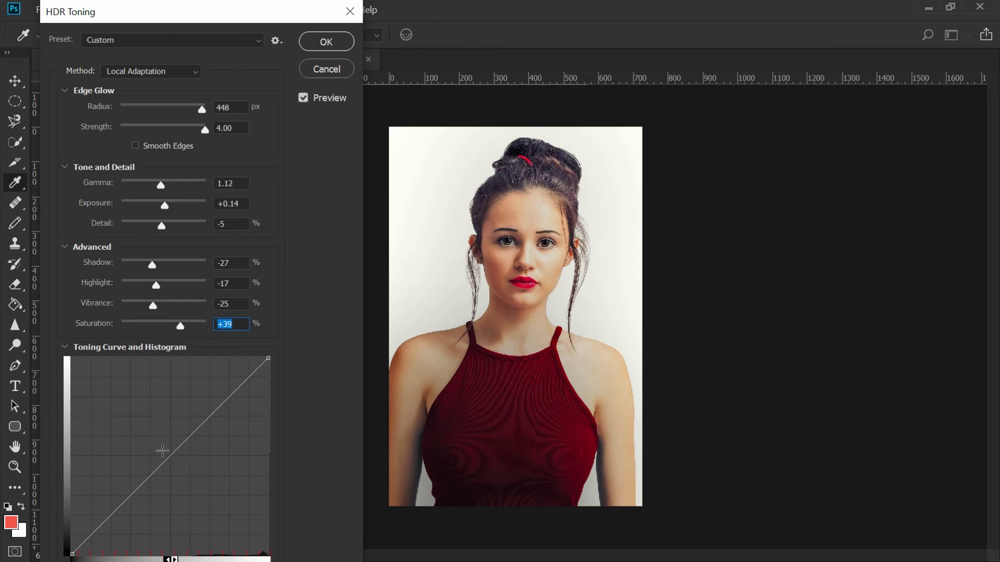
left_click_drag(162, 451, 109, 406)
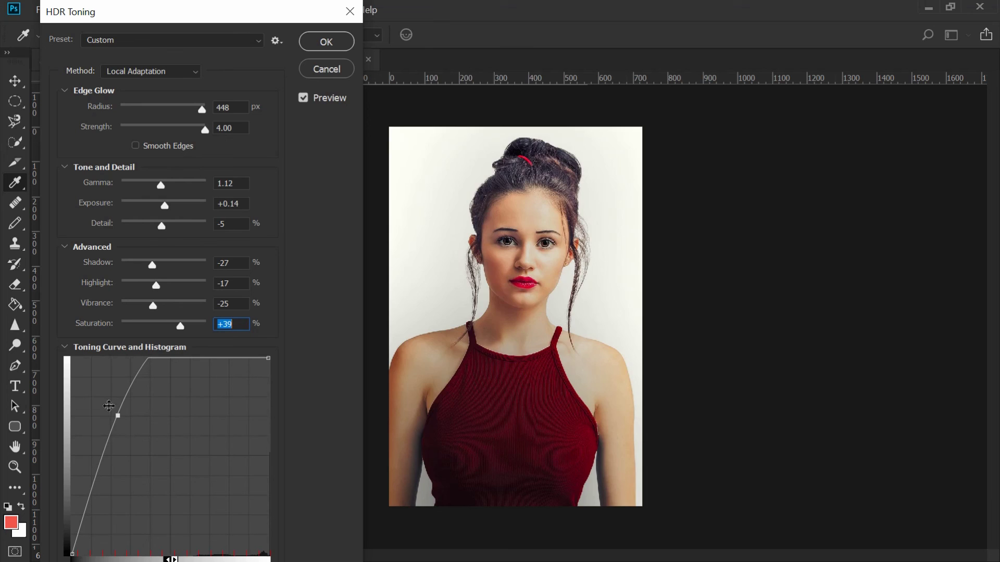
mouse_move(109, 406)
left_mouse_down()
mouse_move(85, 392)
mouse_move(161, 453)
left_mouse_up()
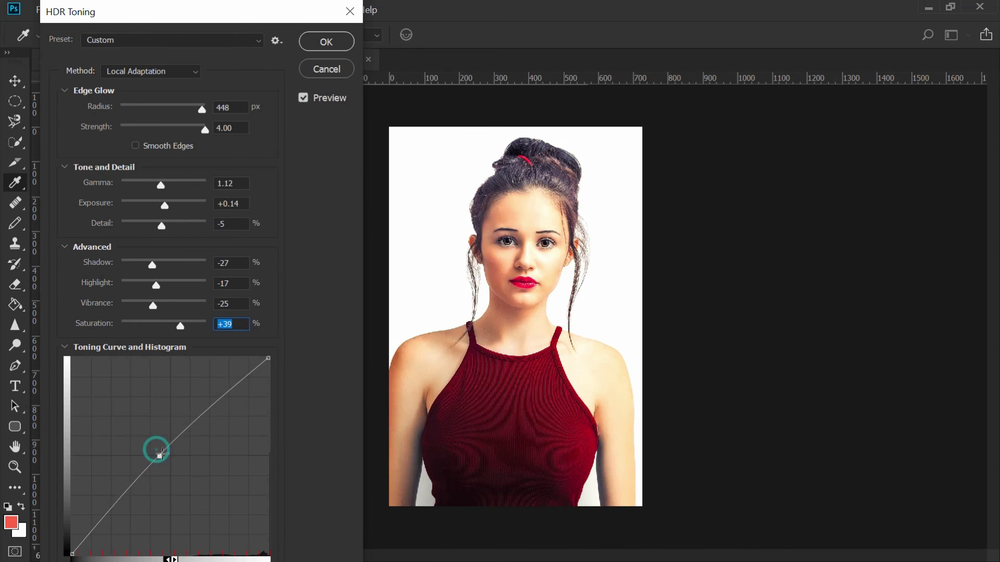
left_click_drag(175, 461, 238, 514)
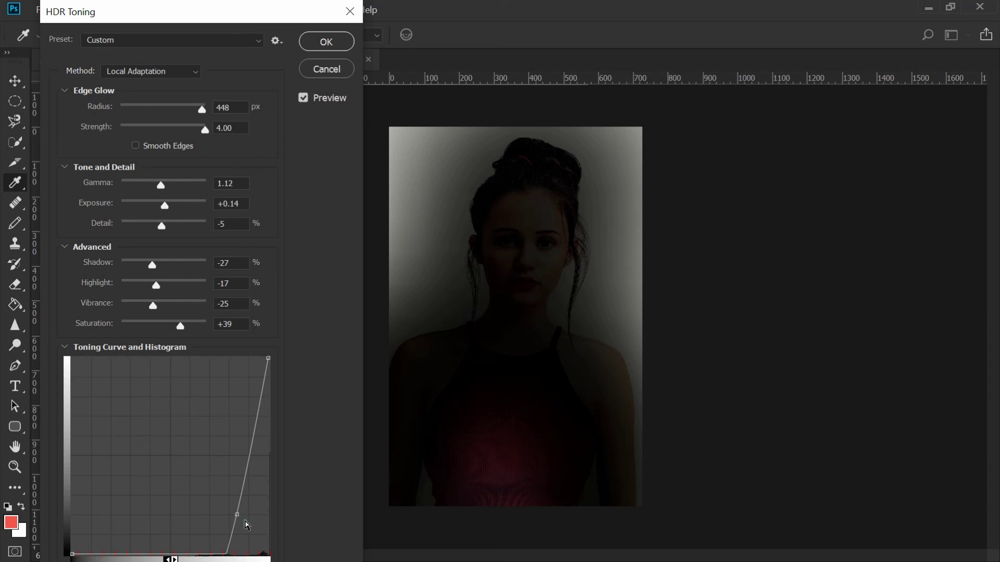
mouse_move(234, 509)
left_mouse_down()
mouse_move(250, 515)
mouse_move(143, 466)
left_mouse_up()
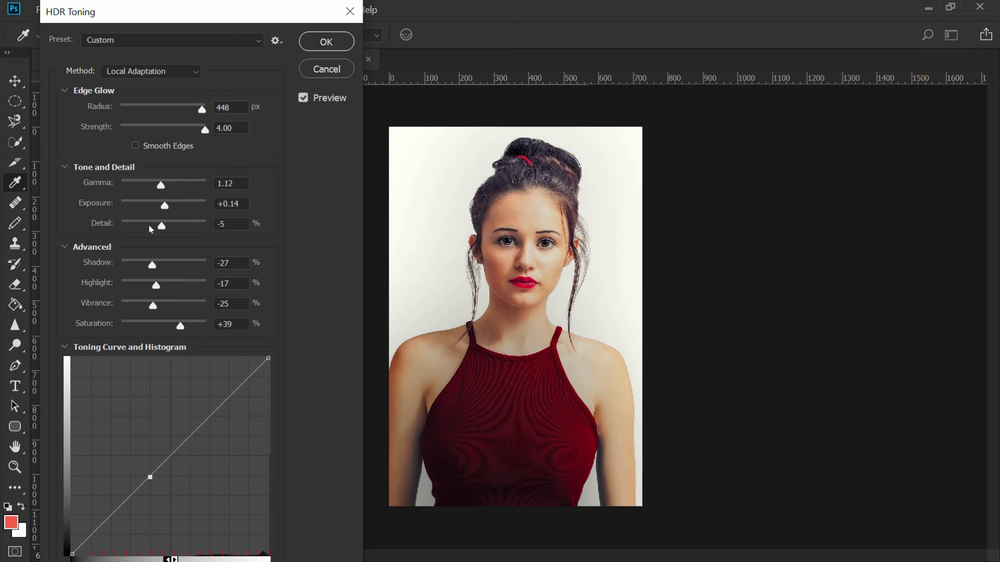
left_click_drag(161, 227, 191, 231)
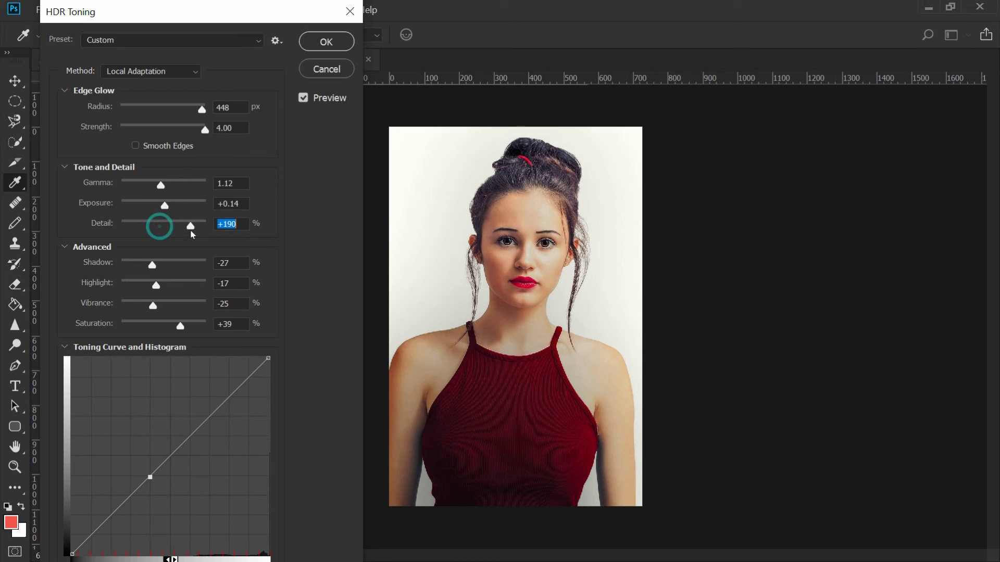